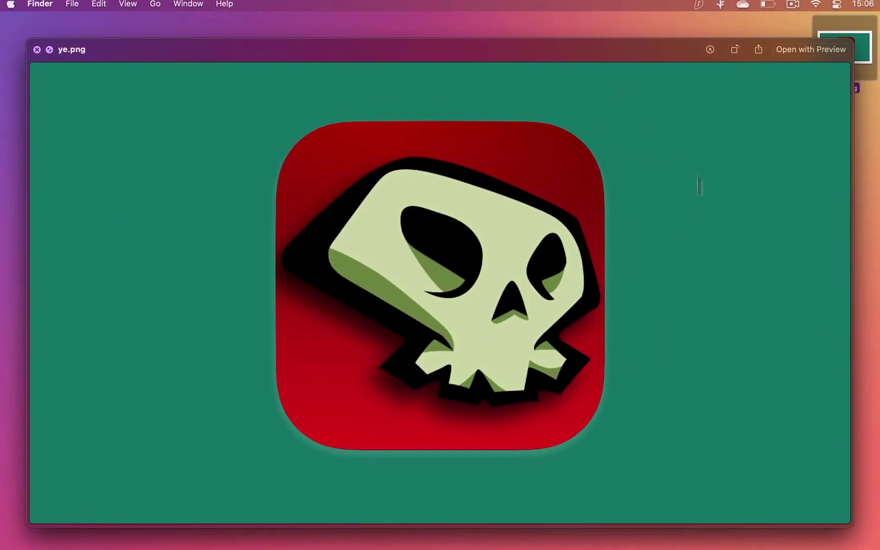
- Use Preview's Instant Alpha to select and delete ye.png's teal background around the red skull
left_click(815, 48)
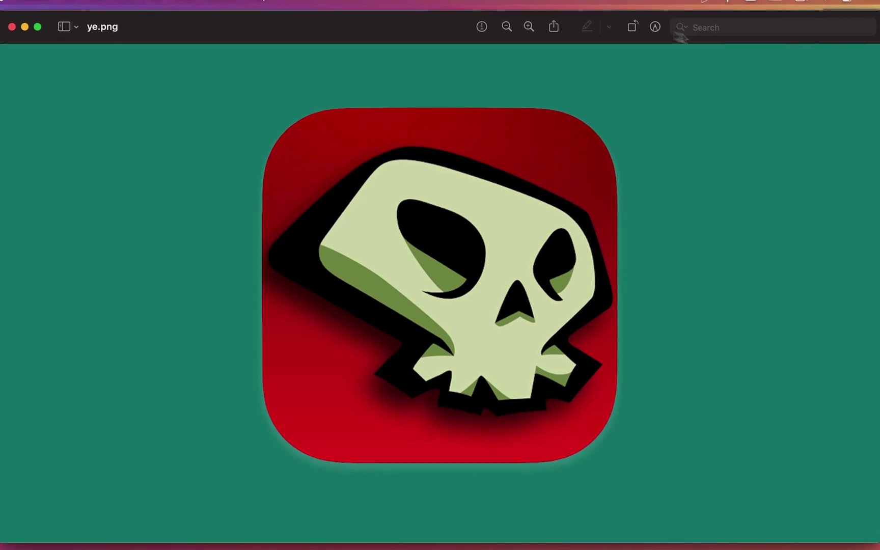
left_click(655, 27)
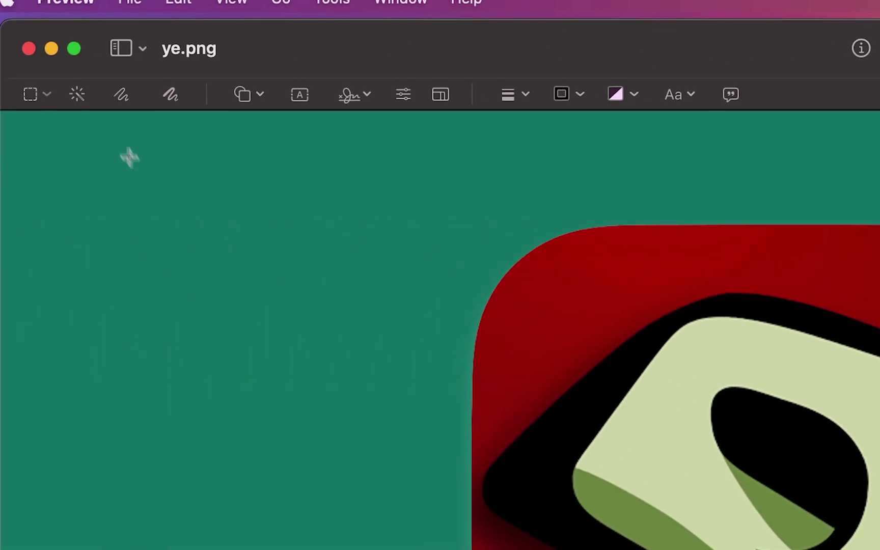
left_click(78, 92)
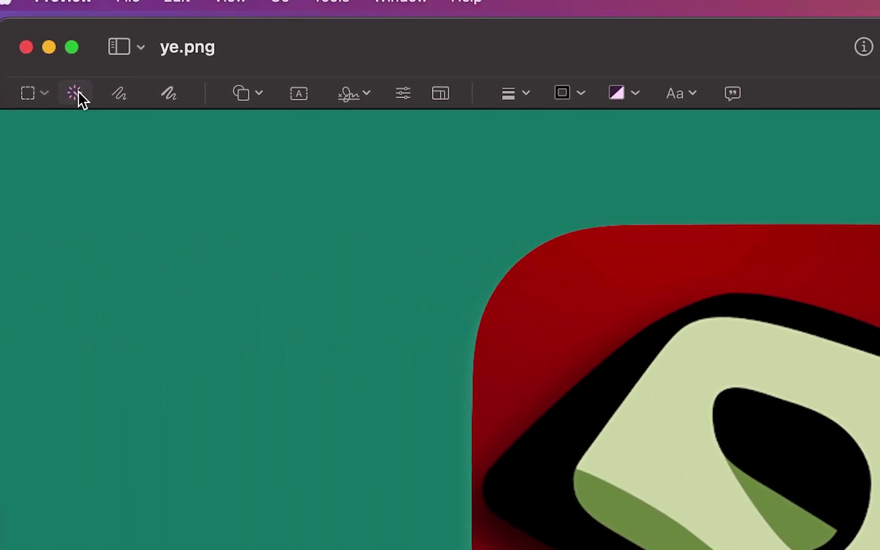
left_click(160, 324)
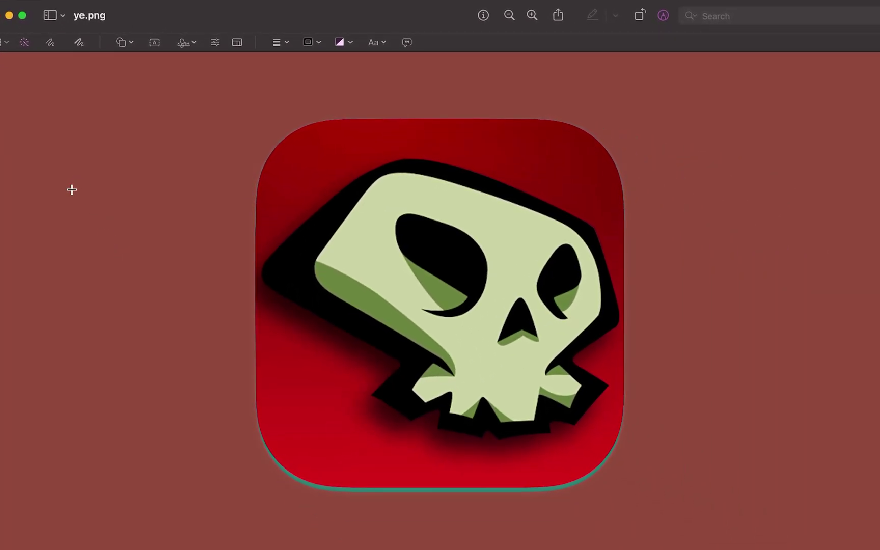
left_click_drag(69, 199, 67, 199)
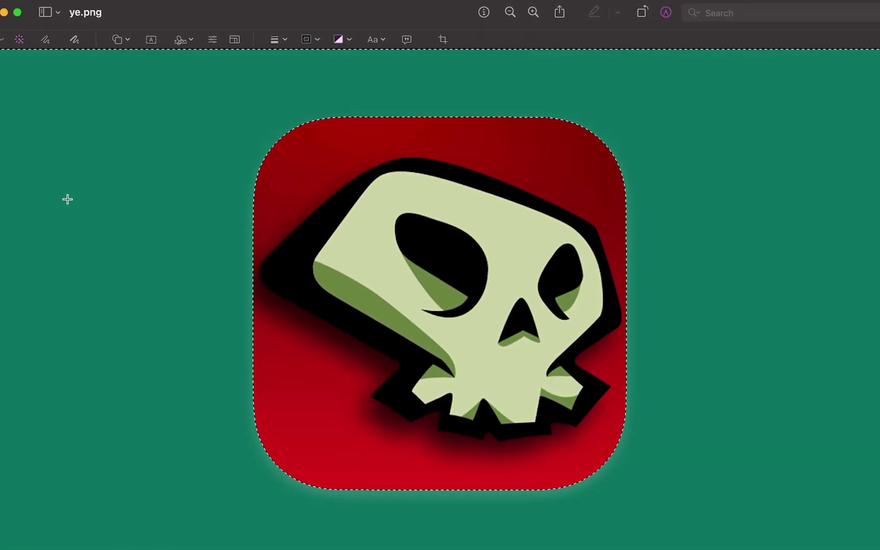
key("Delete")
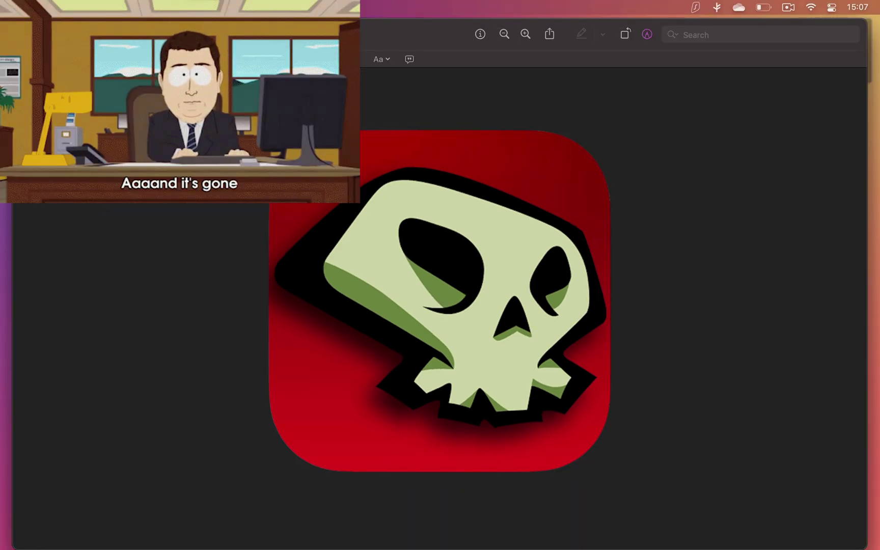
- Close ye.png, open LikeTheVideo.jpg and drag Instant Alpha across its blurred street background
left_click(31, 38)
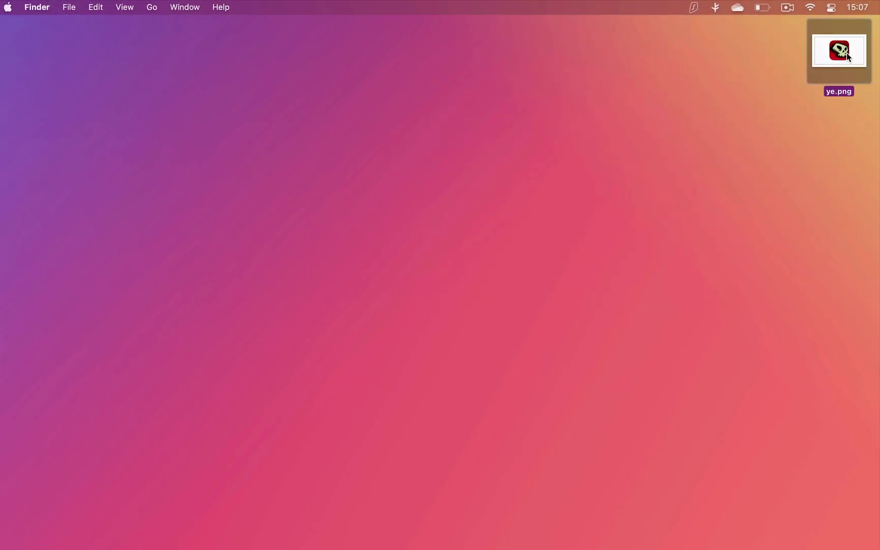
key("space")
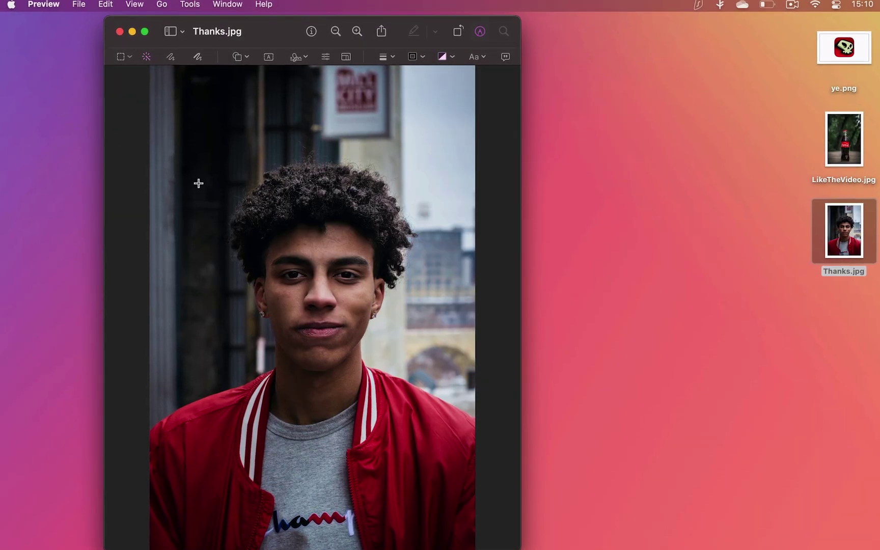
mouse_move(198, 183)
left_mouse_down()
mouse_move(218, 143)
mouse_move(233, 146)
mouse_move(200, 171)
mouse_move(199, 191)
mouse_move(216, 177)
mouse_move(212, 188)
left_mouse_up()
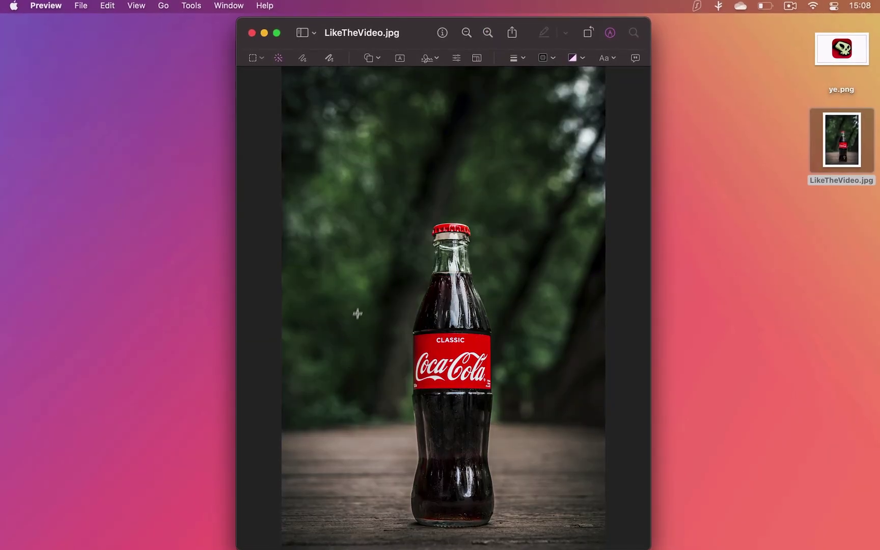
left_click_drag(357, 313, 444, 367)
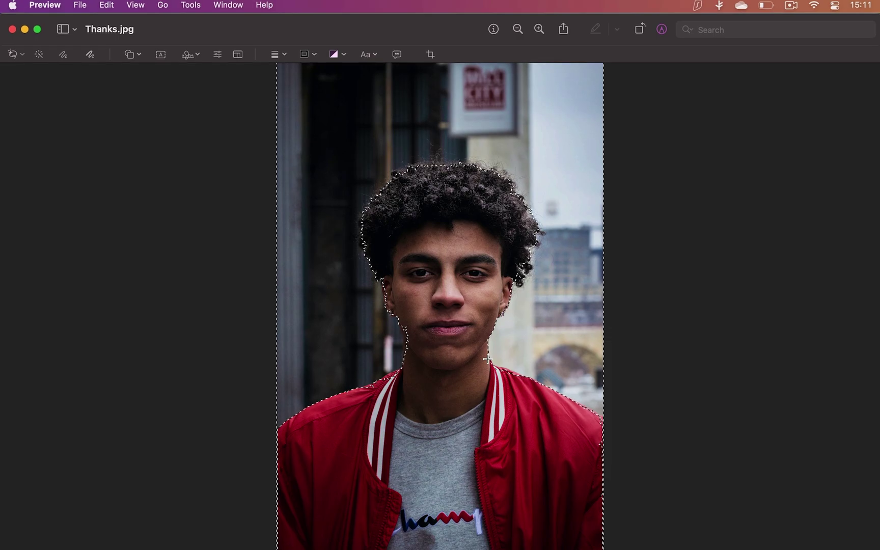
- Delete the selected street background behind the young man and convert Thanks to PNG
key("Delete")
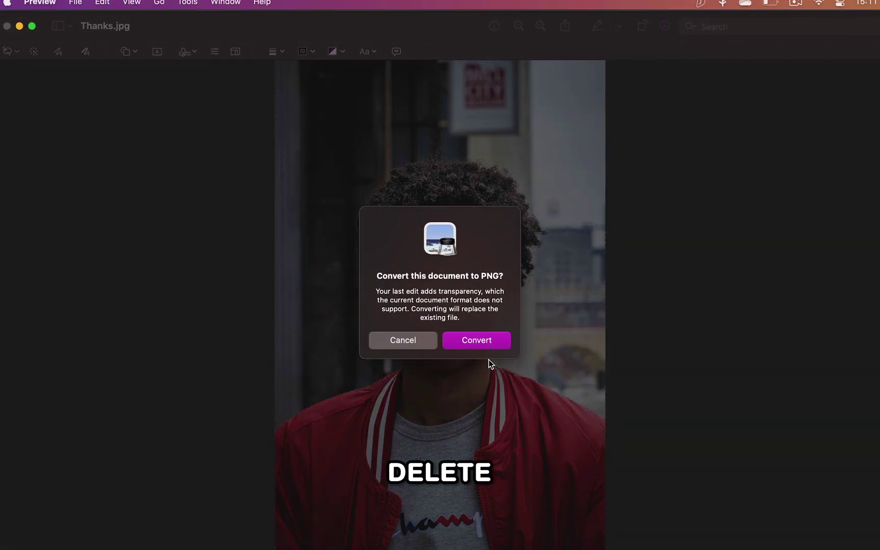
left_click(492, 344)
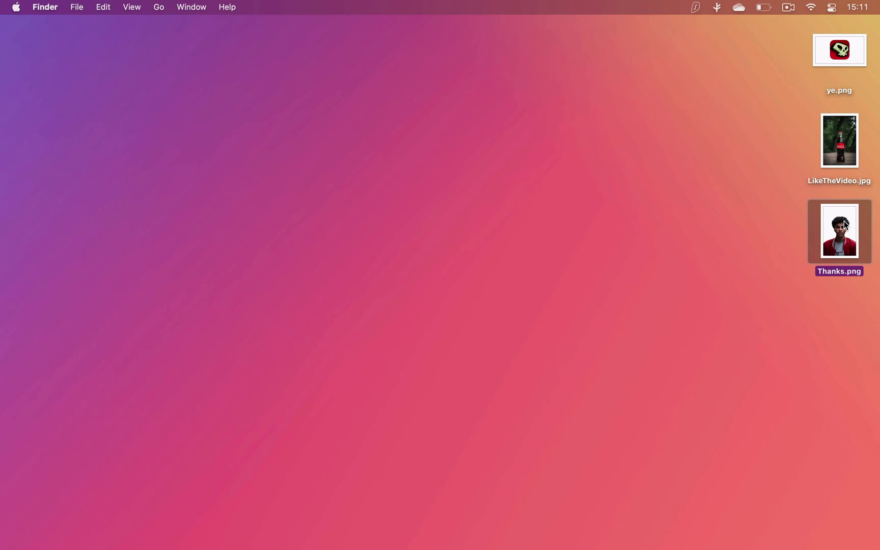
- Quick Look Thanks.png to check the cut-out, then paste pixlr.com/remove-background/ into the browser
key("space")
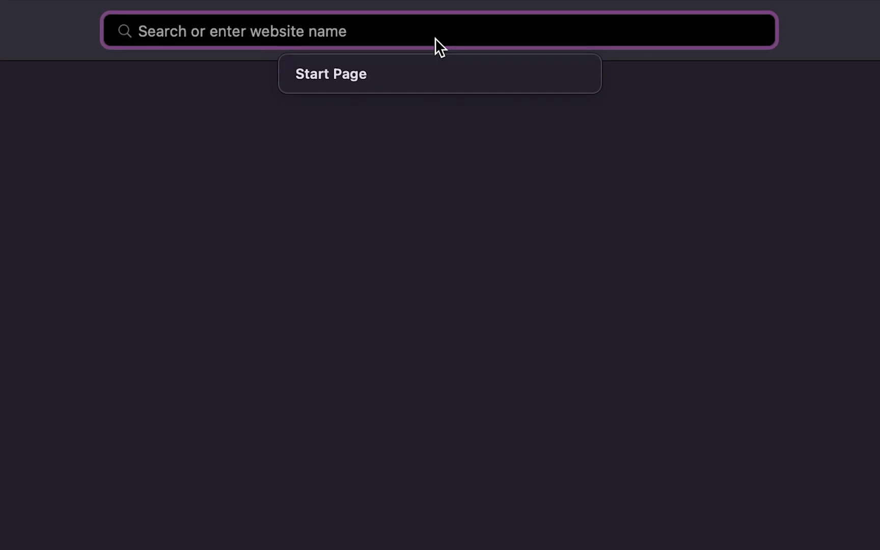
type("pixlr.com/remove-background/")
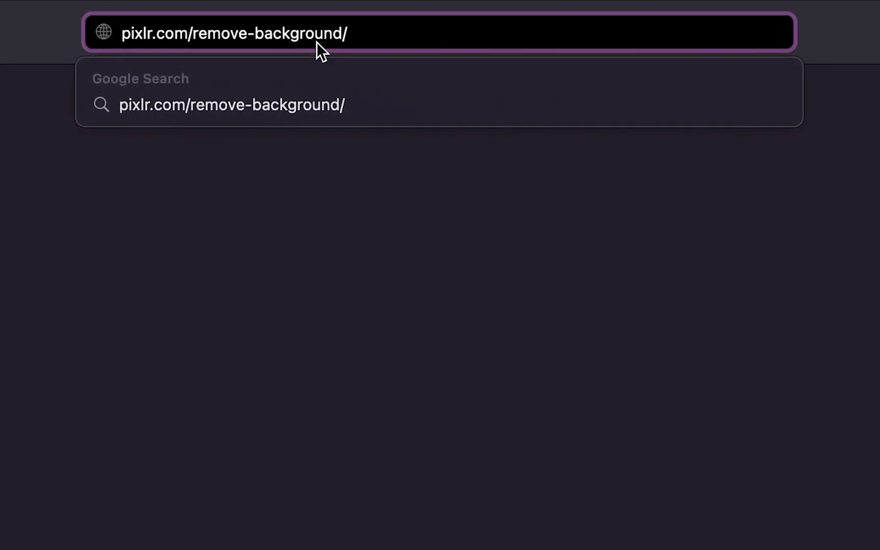
- Upload OKAAAAAY.jpg to Pixlr Remove Background at Ultra HD 3840×2560 to strip its background
key("Return")
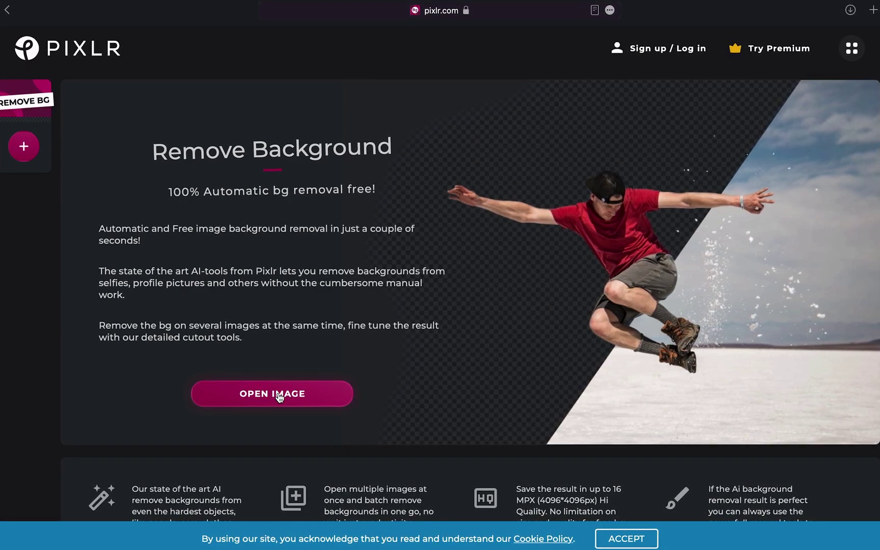
left_click(275, 393)
left_click(357, 199)
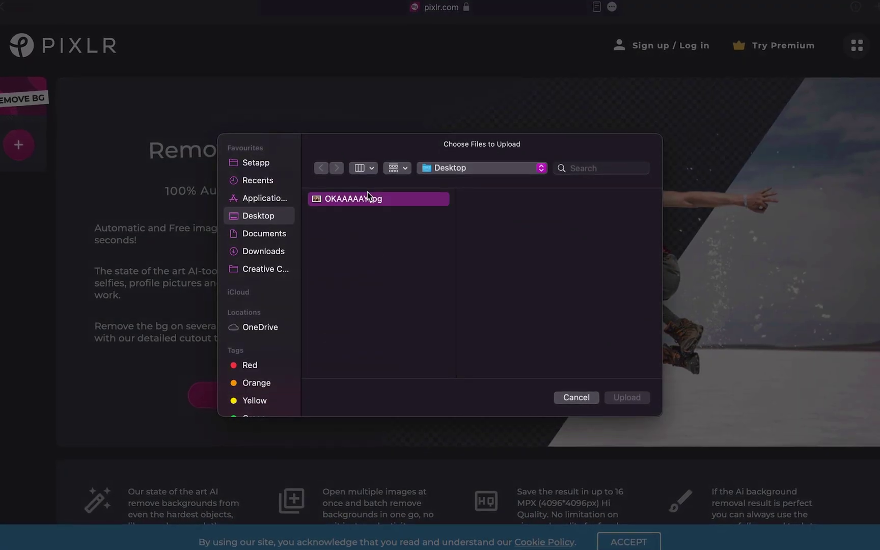
left_click(622, 399)
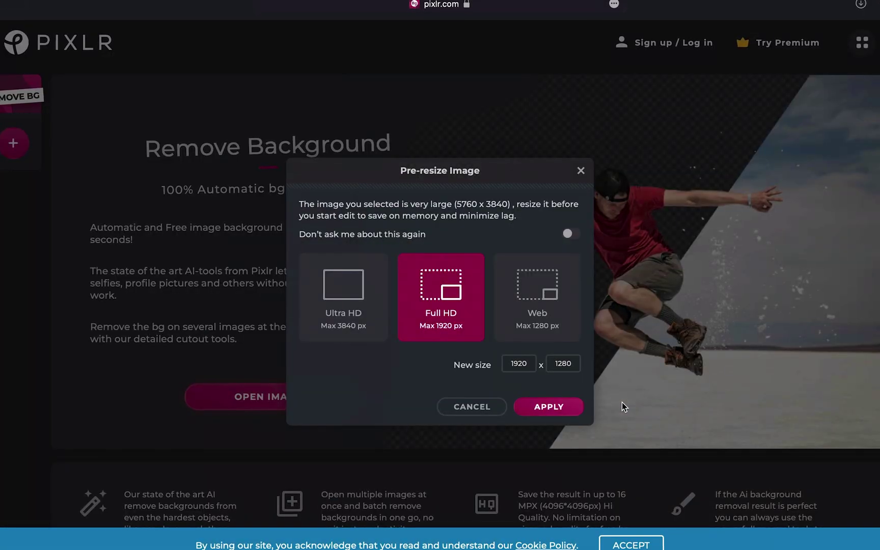
left_click(362, 326)
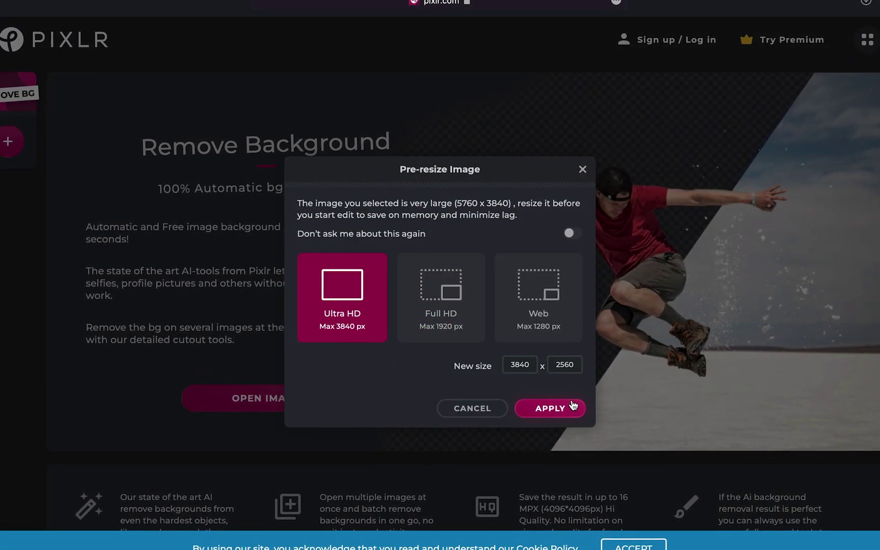
left_click(572, 409)
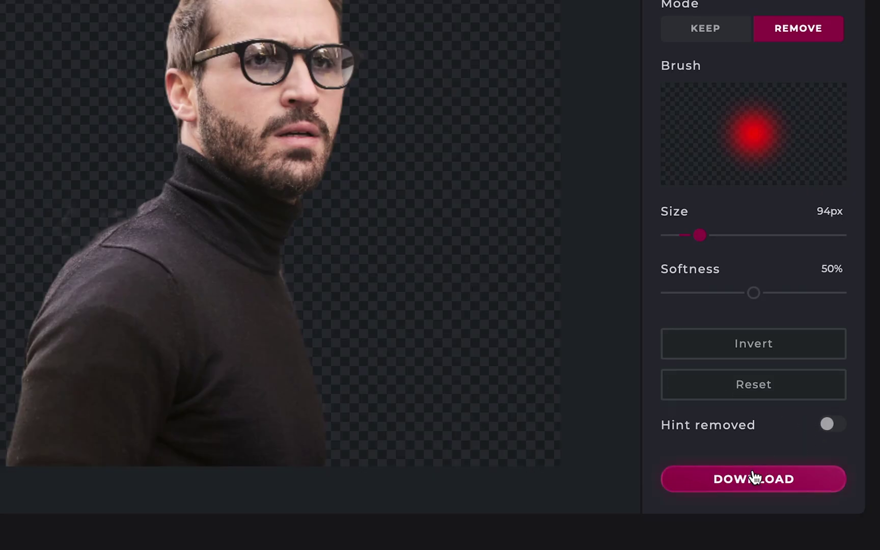
- Download the cut-out portrait from pixlr.com and paint keep strokes over the sweater
left_click(754, 479)
left_click(374, 181)
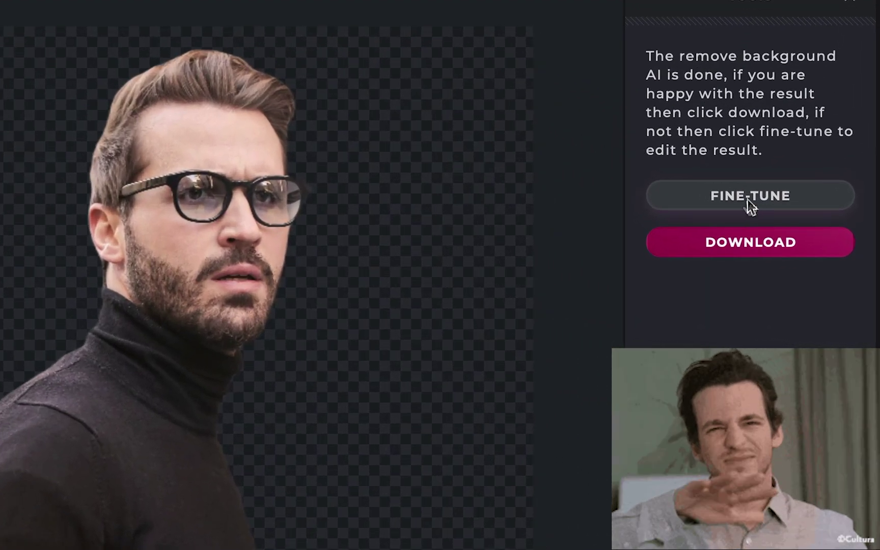
left_click(759, 204)
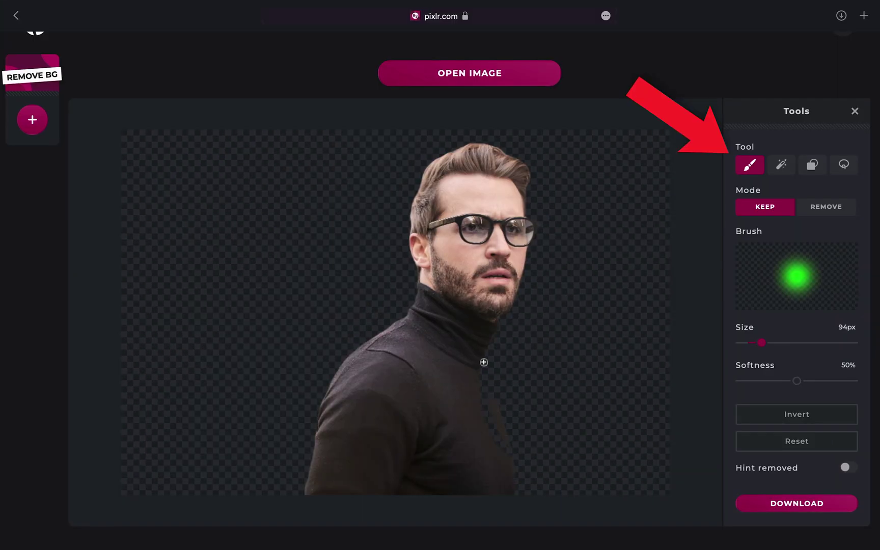
left_click_drag(396, 310, 436, 485)
mouse_move(503, 463)
left_mouse_down()
mouse_move(476, 398)
mouse_move(475, 410)
mouse_move(484, 425)
mouse_move(469, 370)
mouse_move(481, 432)
left_mouse_up()
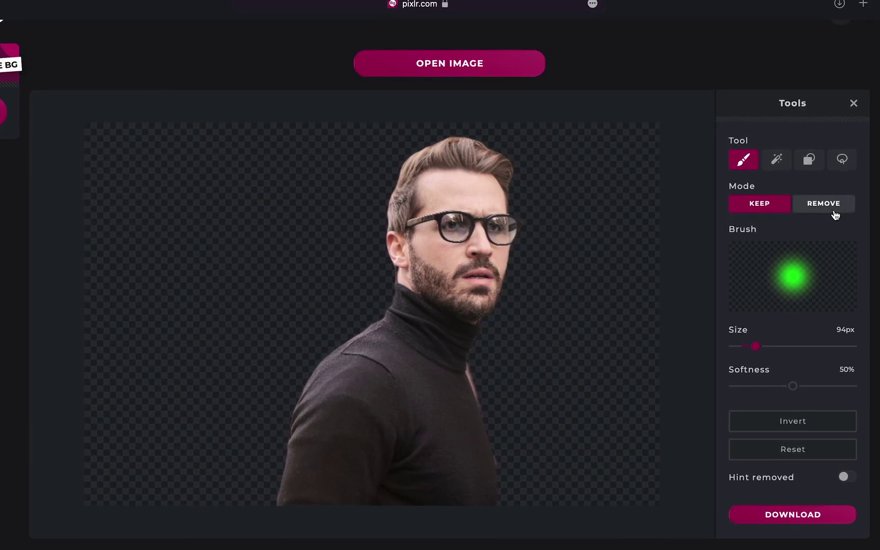
- Set the brush to erase and pre-resize the large skateboarder image to Ultra HD 3840×2560
left_click(835, 215)
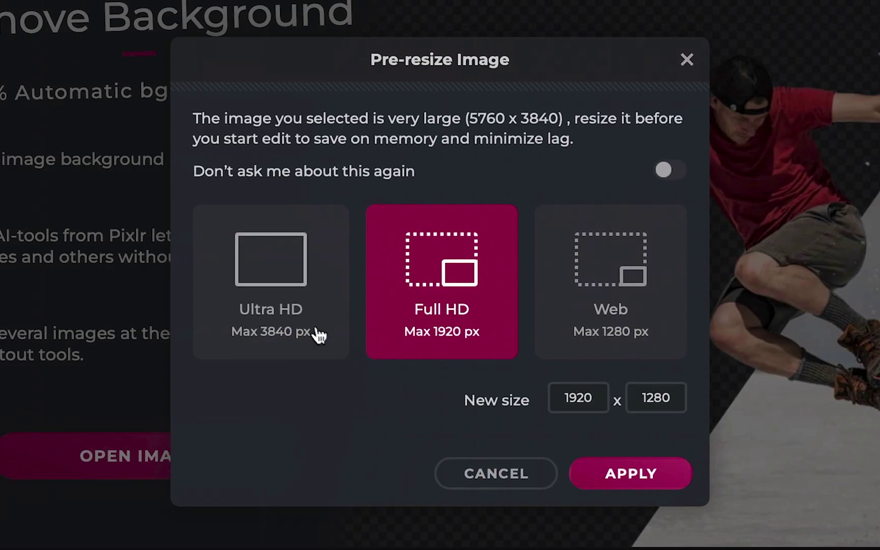
left_click(317, 334)
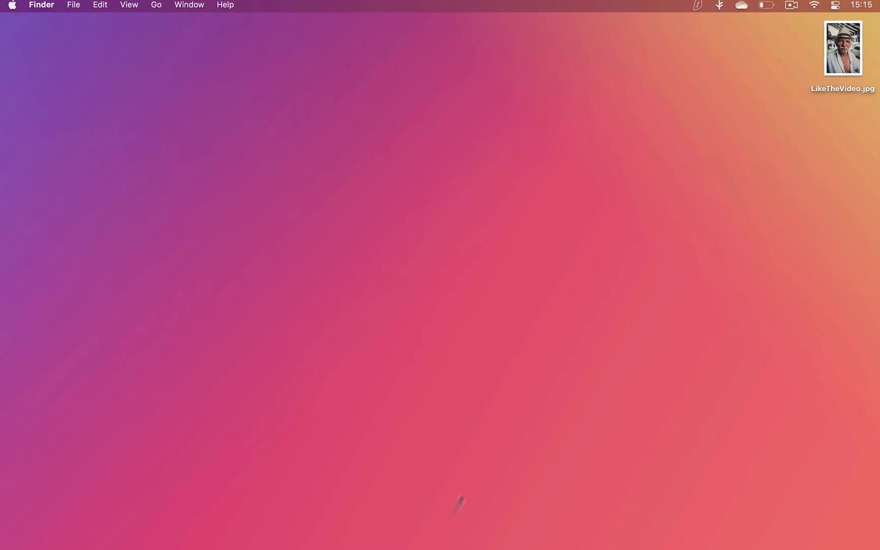
mouse_move(400, 540)
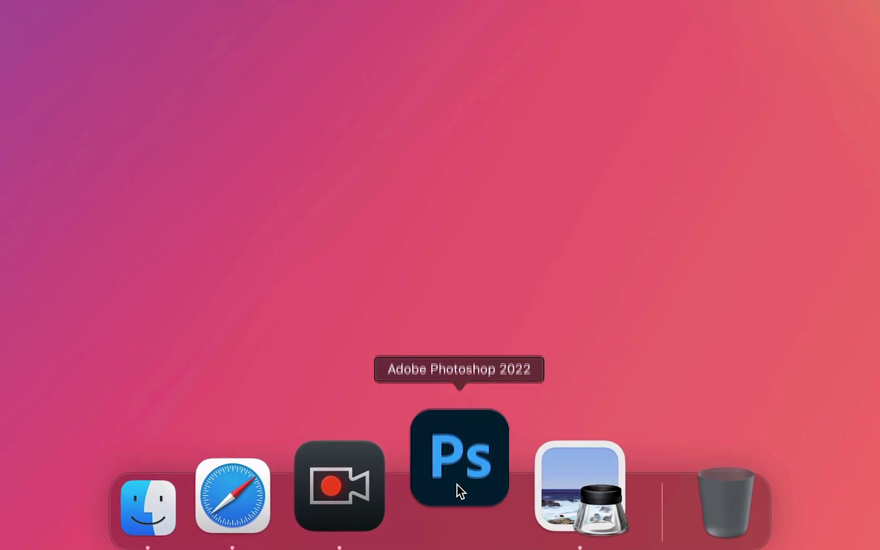
- Open LikeTheVideo.jpg in Photoshop and select the old man via Select > Subject, refining with Lasso
left_click(456, 483)
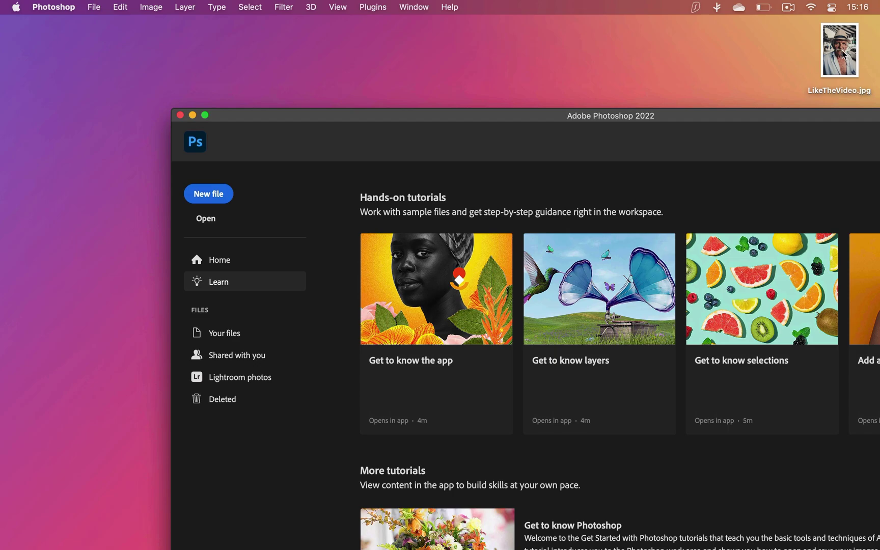
left_click_drag(530, 211, 301, 417)
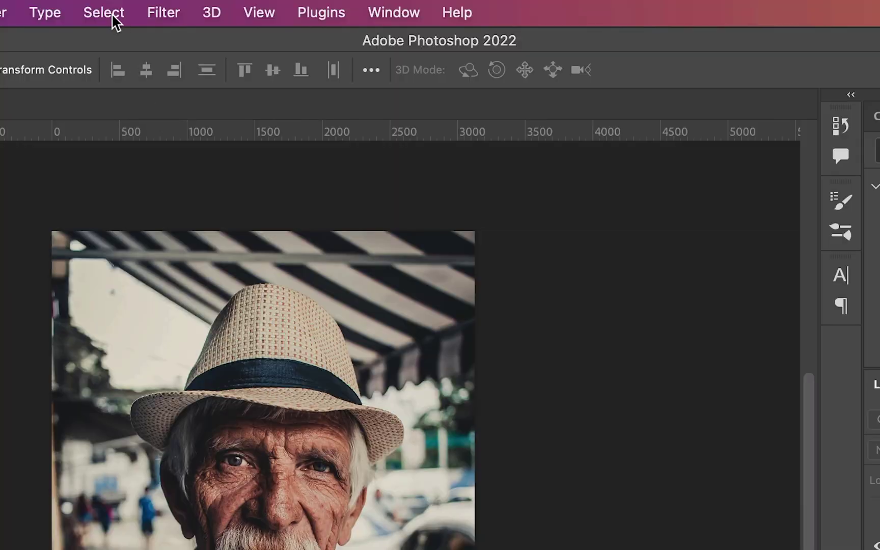
left_click(253, 8)
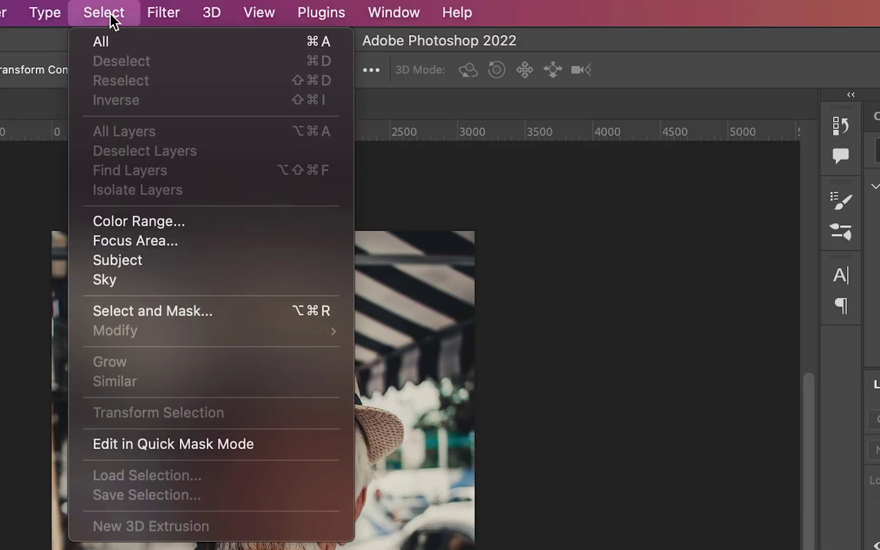
left_click(156, 261)
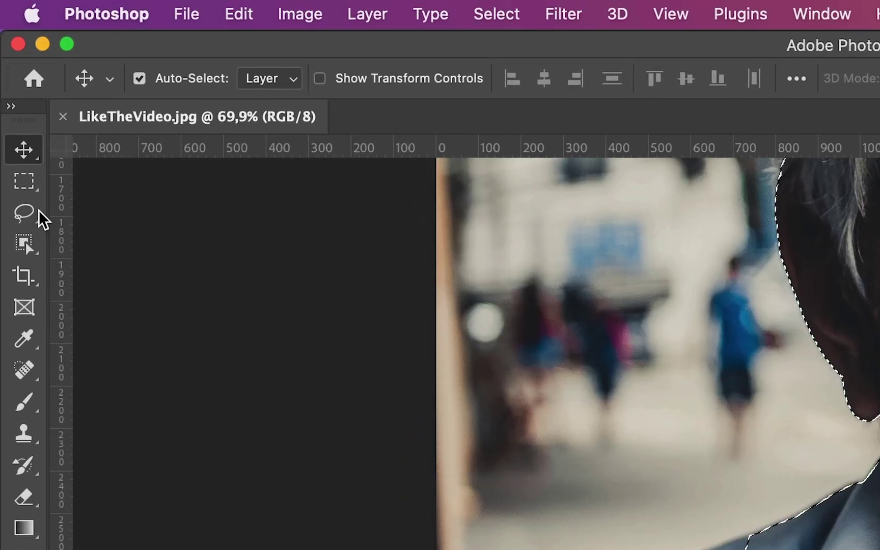
left_click(12, 106)
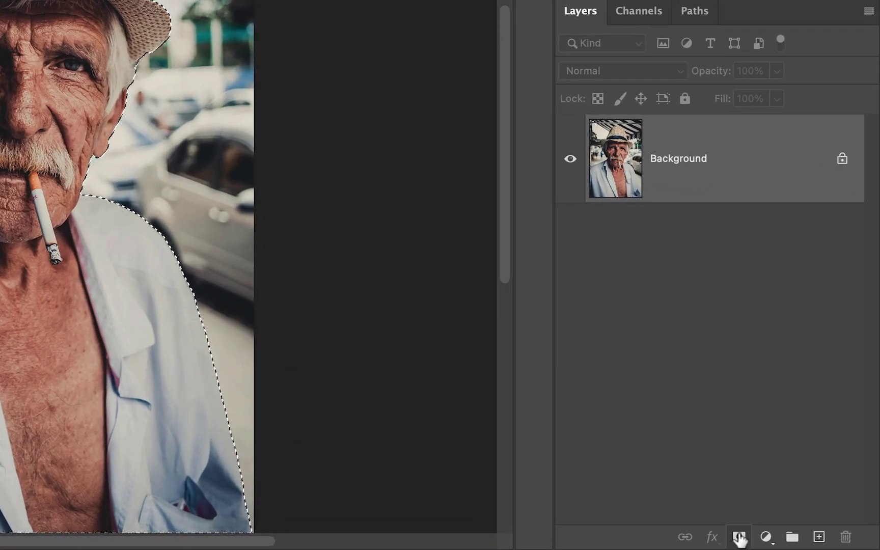
- Mask out the street background and export LikeTheVideo as a transparent PNG to the Desktop
left_click(738, 536)
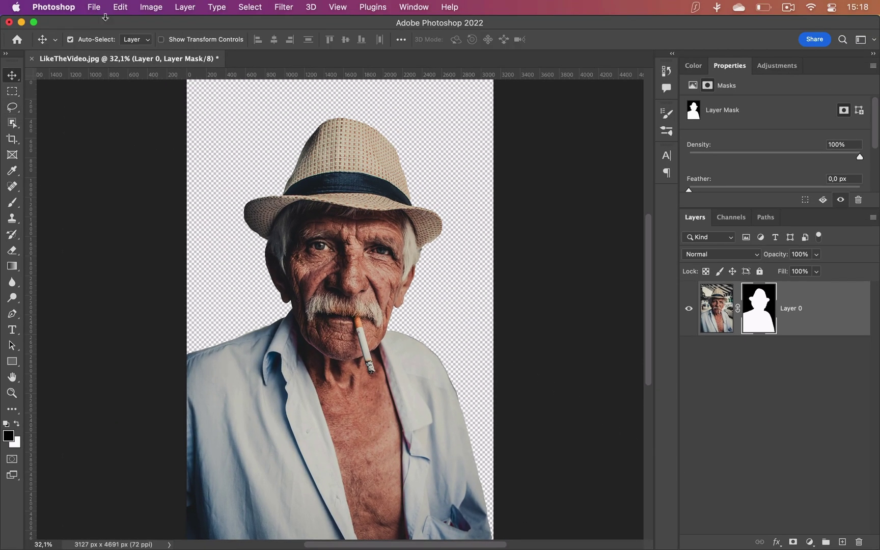
left_click(95, 7)
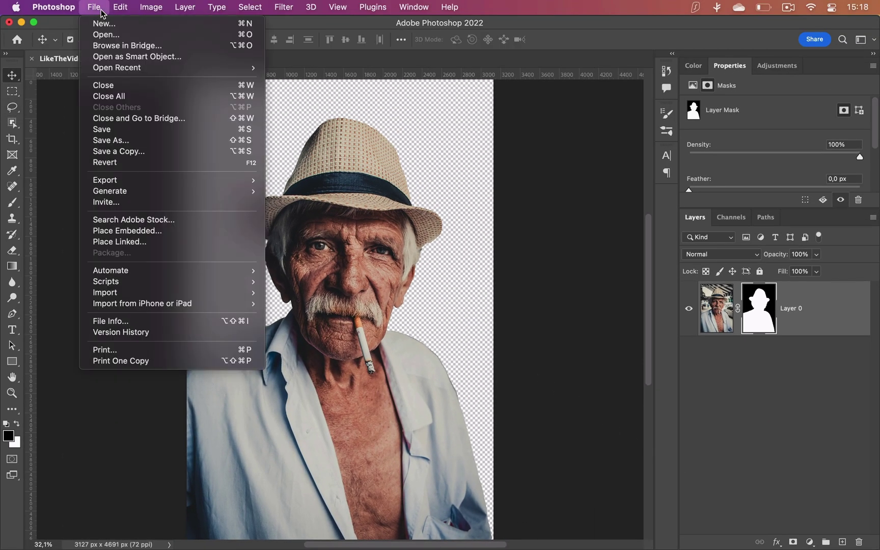
mouse_move(121, 180)
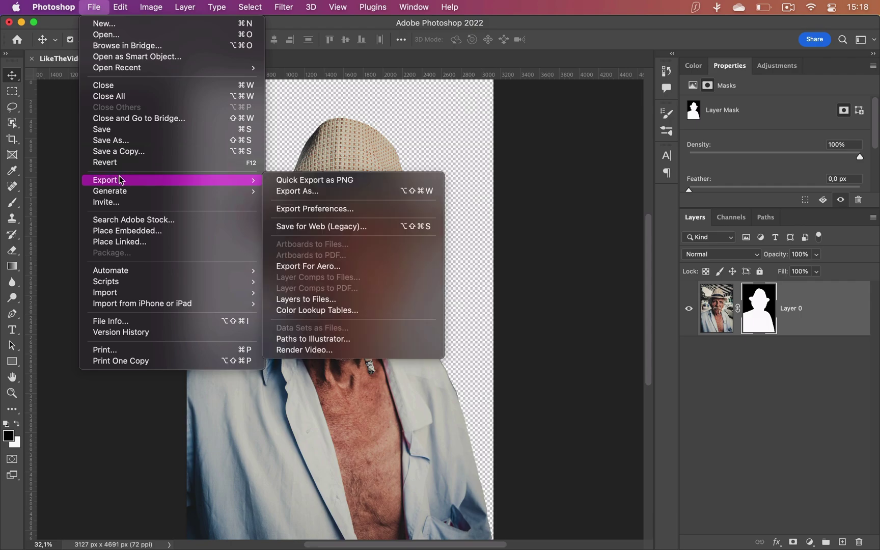
left_click(282, 191)
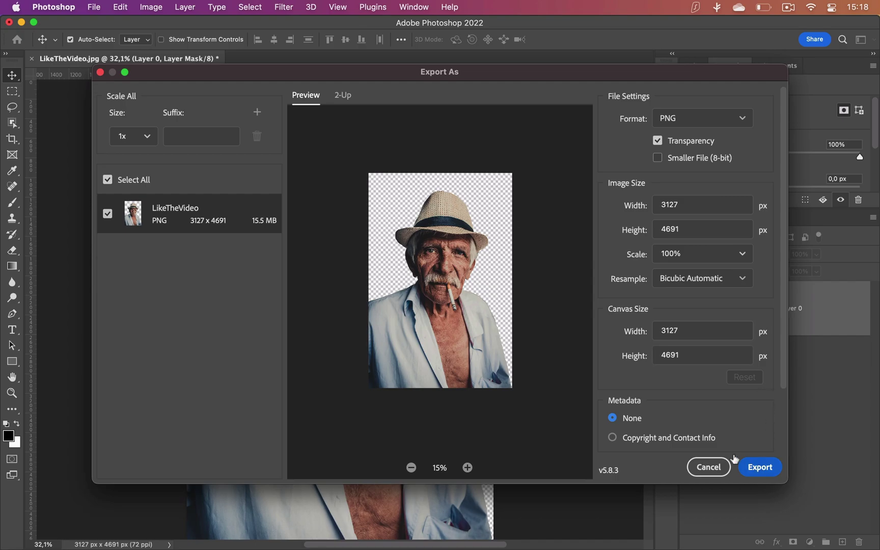
left_click(735, 459)
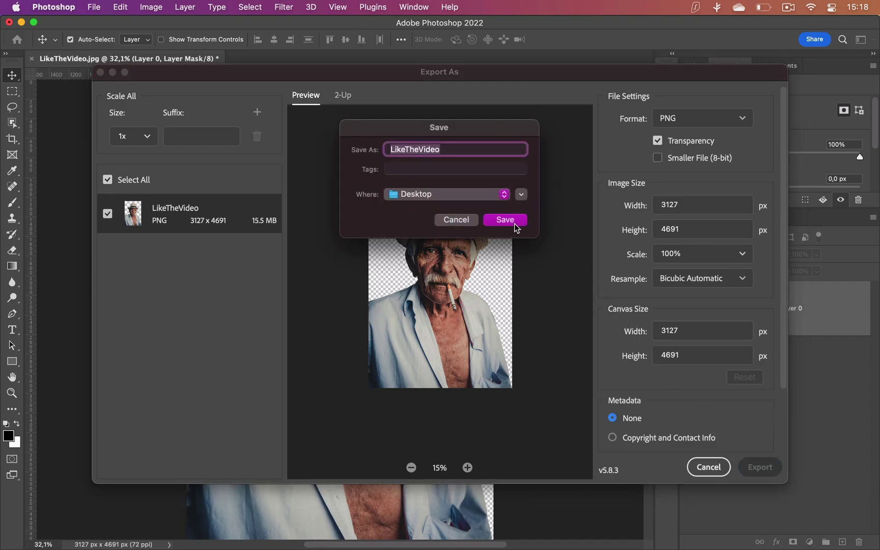
left_click(516, 226)
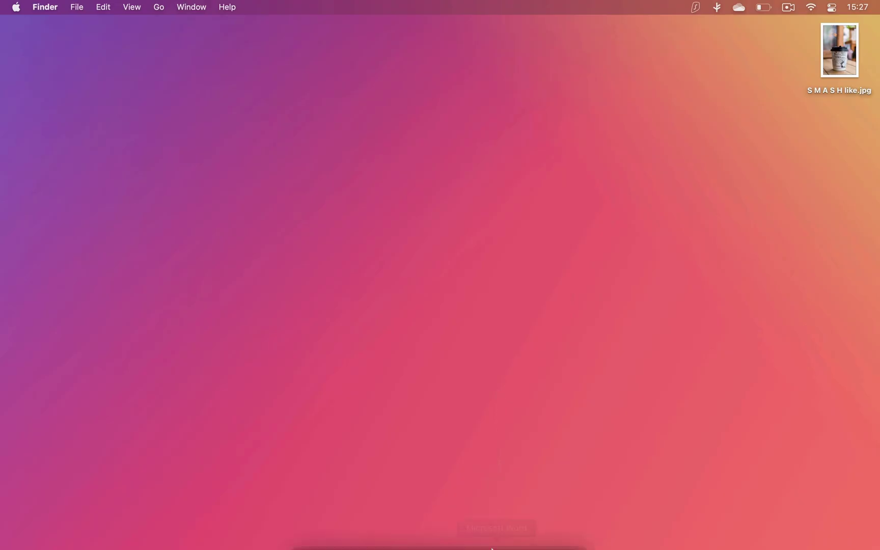
mouse_move(442, 509)
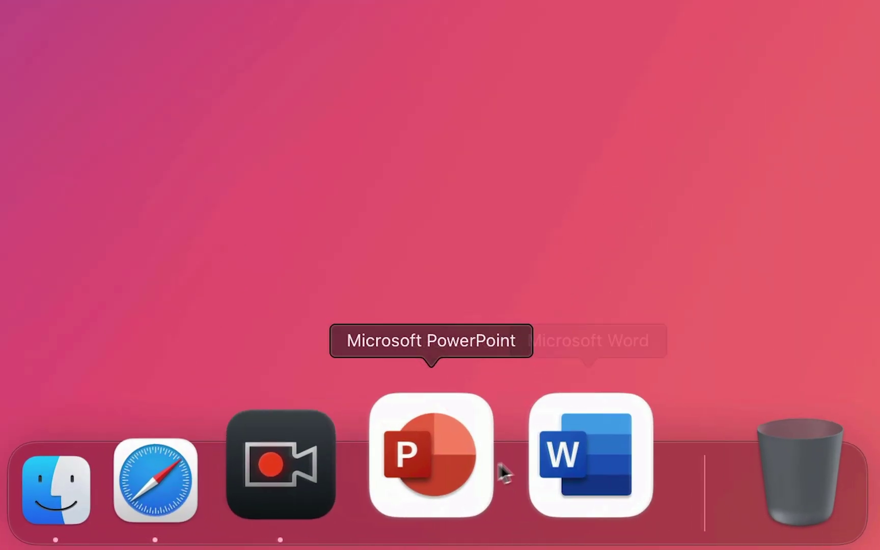
- Drop pexels-daniel-xavier-1102341.jpg onto slide 1 of a new presentation and show Picture Format
left_click(481, 461)
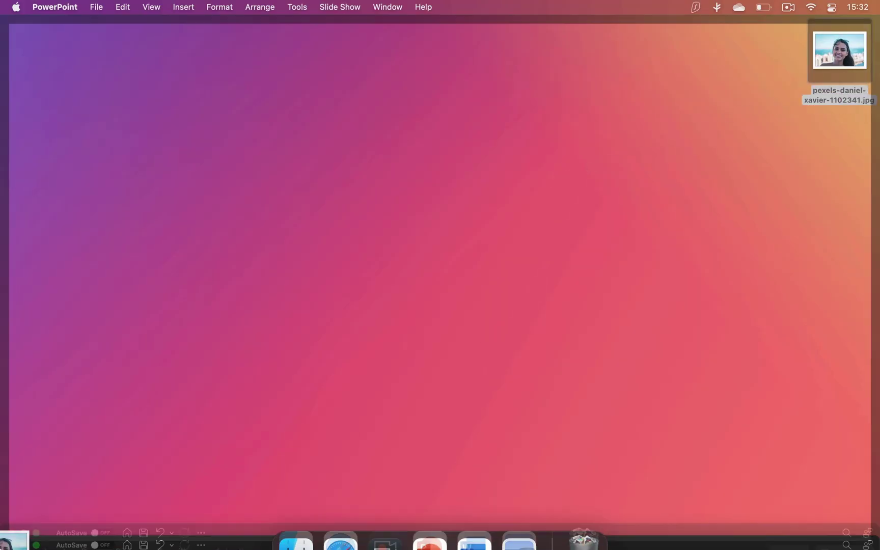
left_click_drag(839, 51, 475, 219)
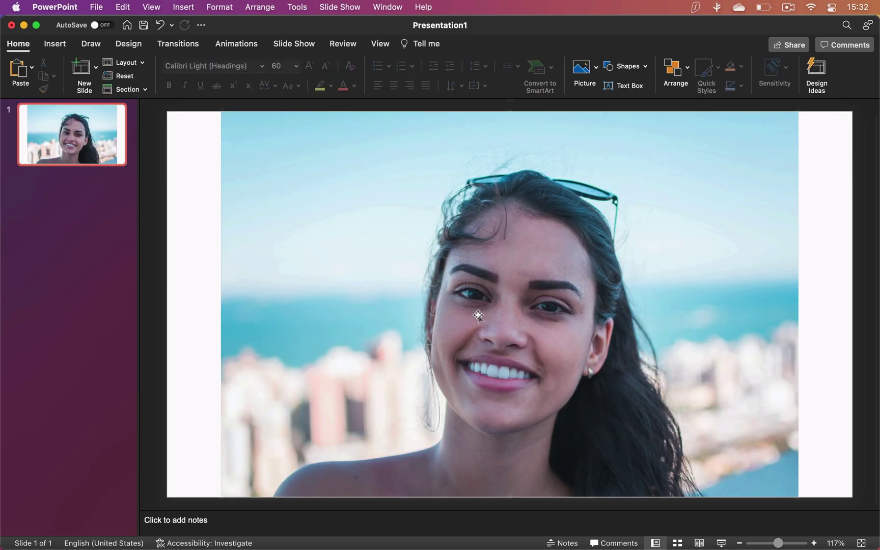
left_click(478, 315)
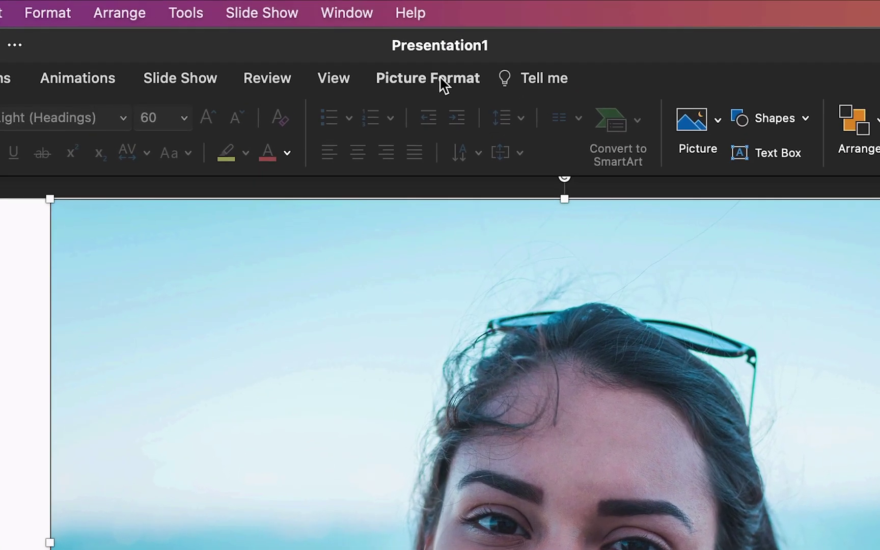
left_click(434, 44)
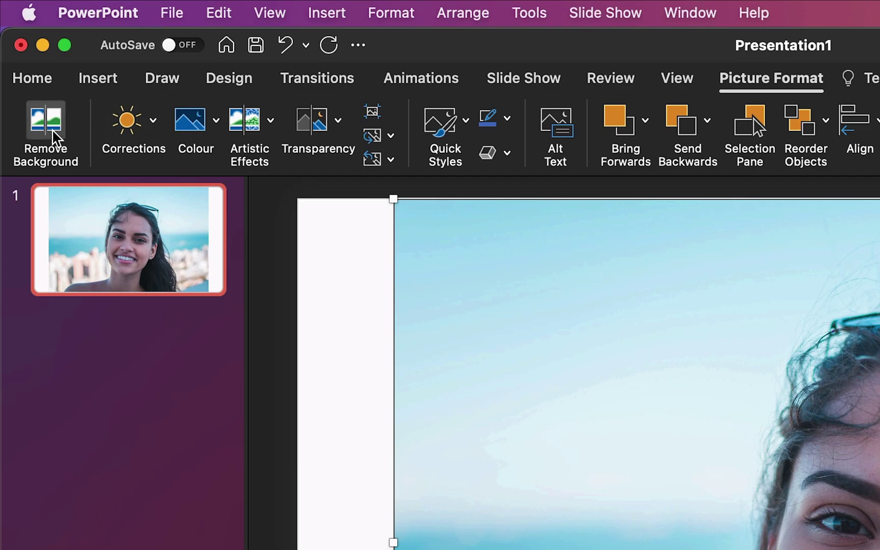
- Run Remove Background on the beach photo and mark missed parts of the woman to keep
left_click(55, 136)
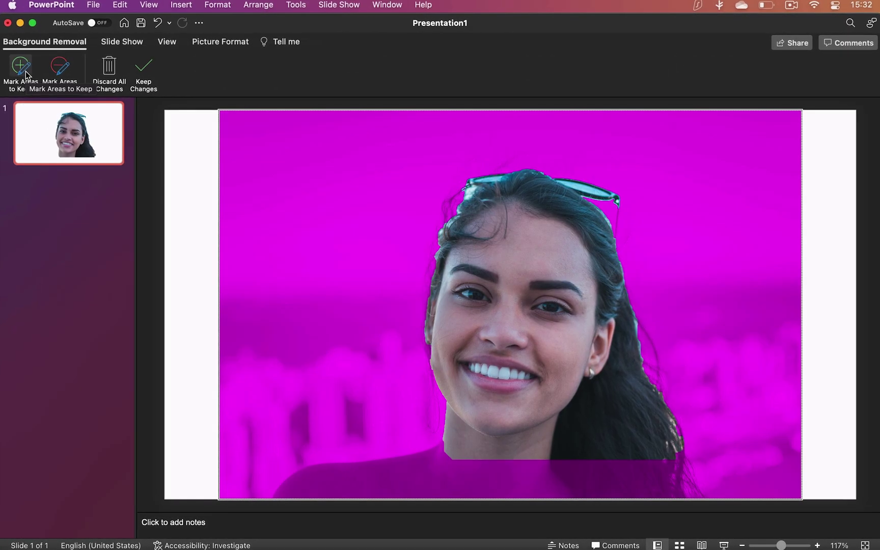
left_click(23, 70)
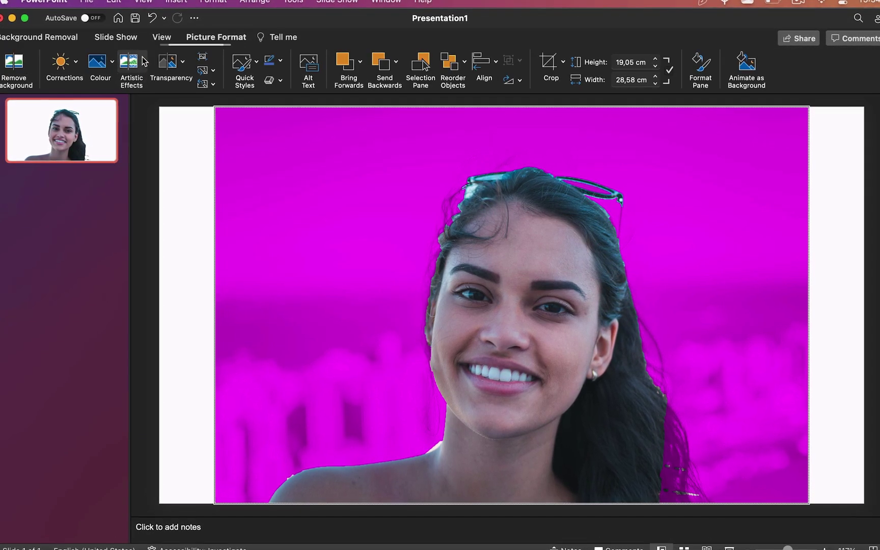
- Apply the background removal and save the cut-out picture as PNG file Picture 1.png
left_click(207, 124)
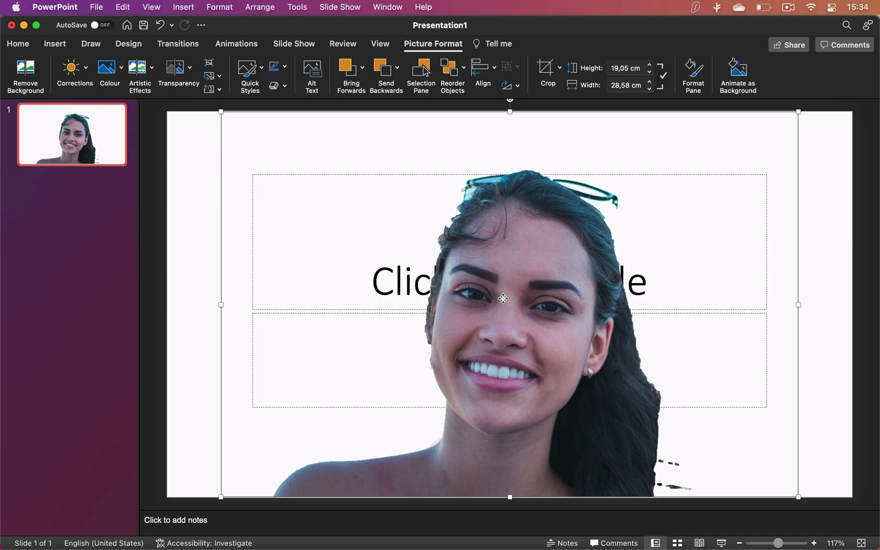
right_click(503, 299)
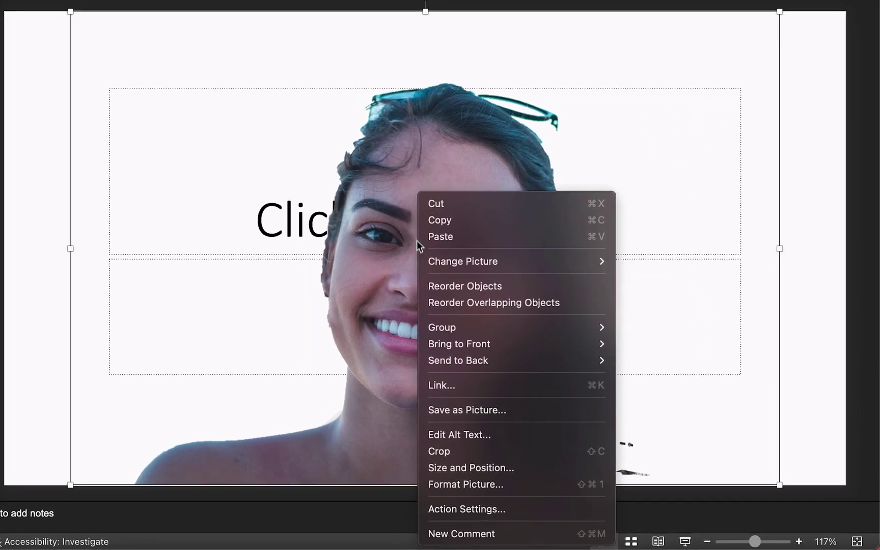
left_click(474, 413)
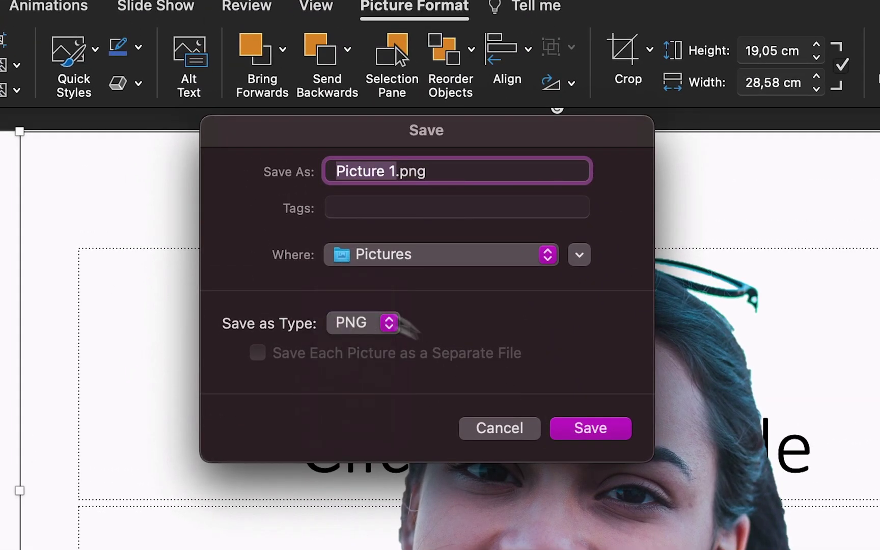
left_click(576, 428)
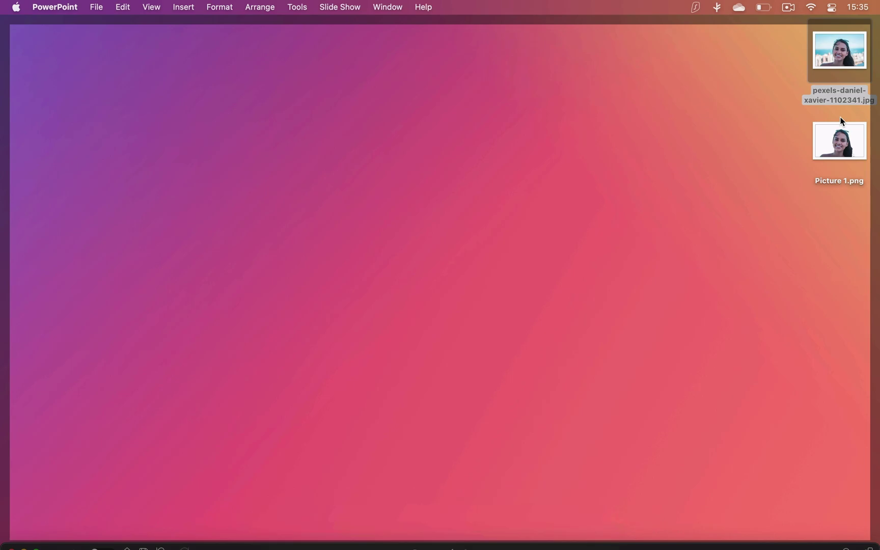
- Preview Picture 1.png on the desktop with Quick Look to check its transparent background
left_click(840, 128)
key("space")
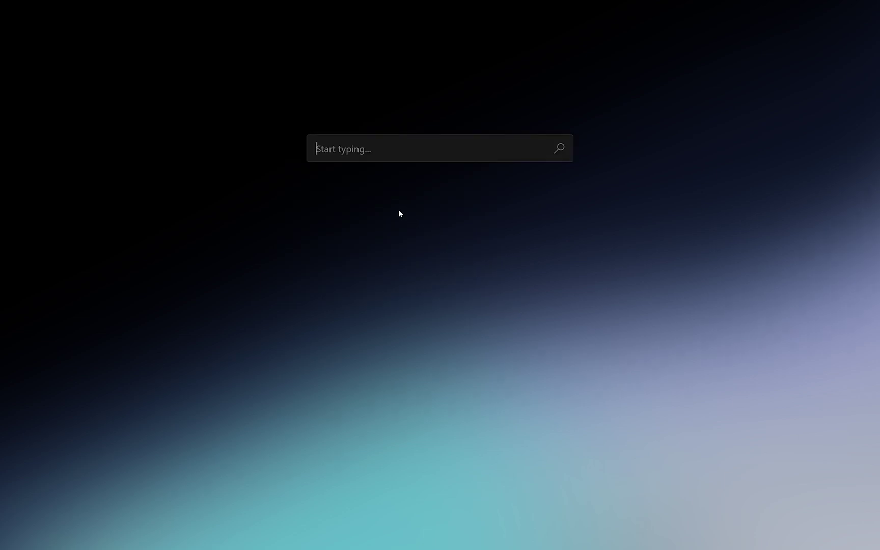
- Search for 'paint 3d' and open the Paint 3D app page in Microsoft Store
type("paint 3d")
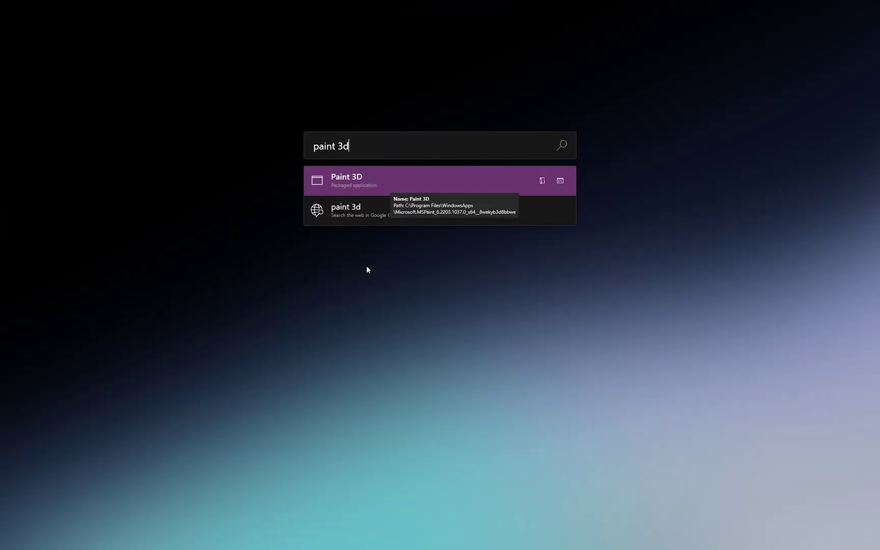
key("Return")
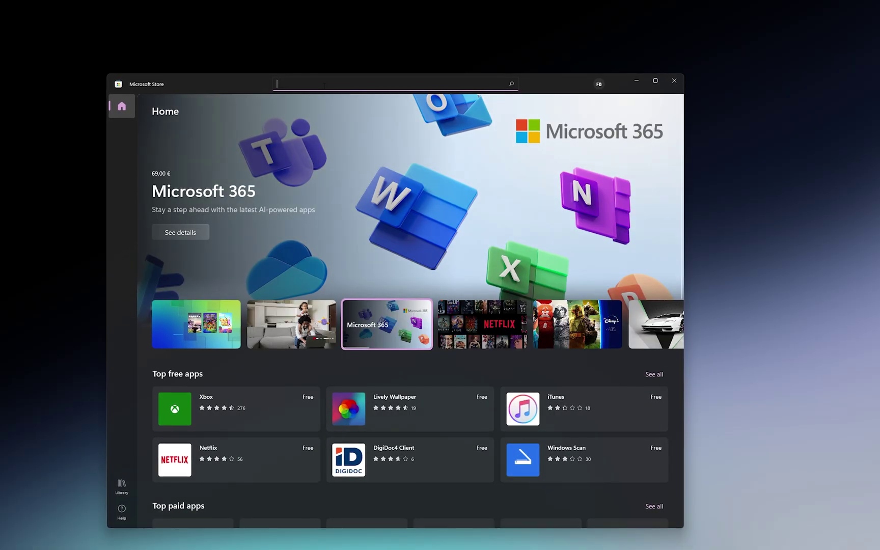
type("paint 3d")
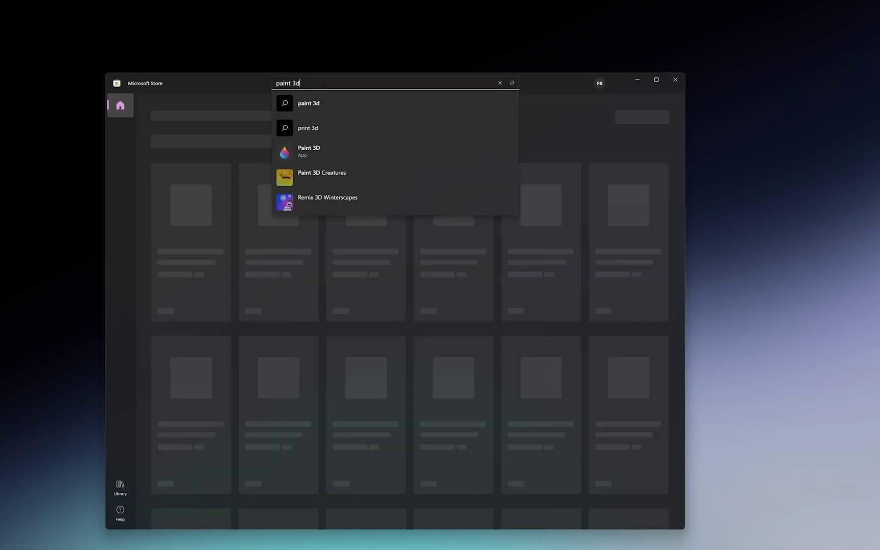
left_click(315, 149)
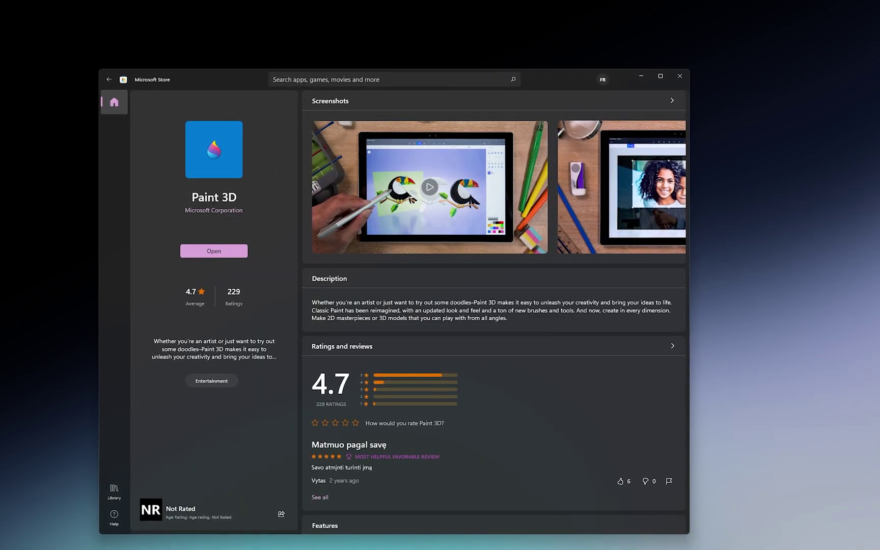
- Launch Paint 3D, bring in the basketball portrait and dismiss the welcome screen
left_click(224, 252)
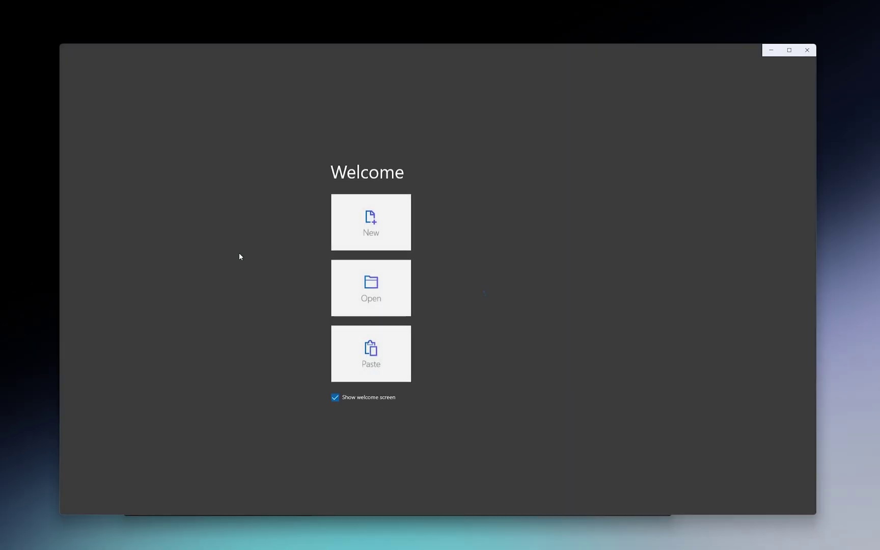
mouse_move(240, 256)
left_mouse_down()
mouse_move(219, 236)
mouse_move(292, 256)
left_mouse_up()
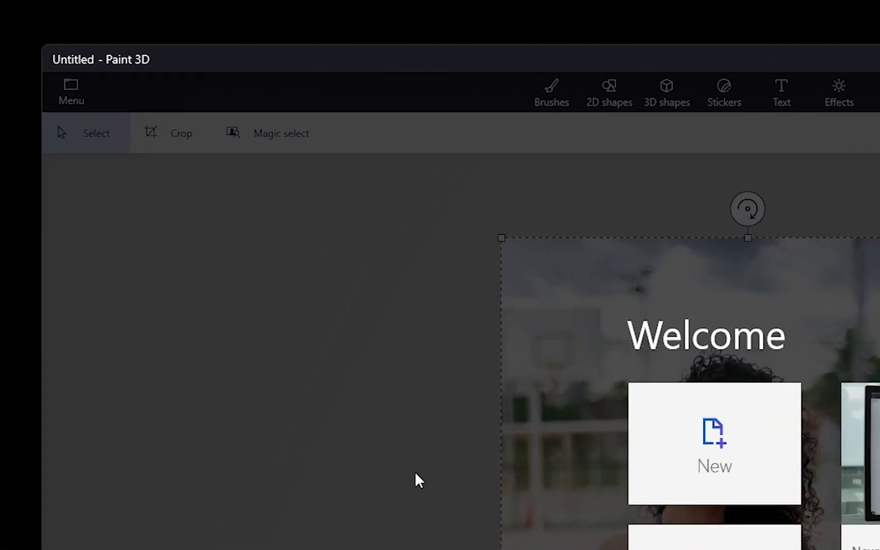
left_click(240, 130)
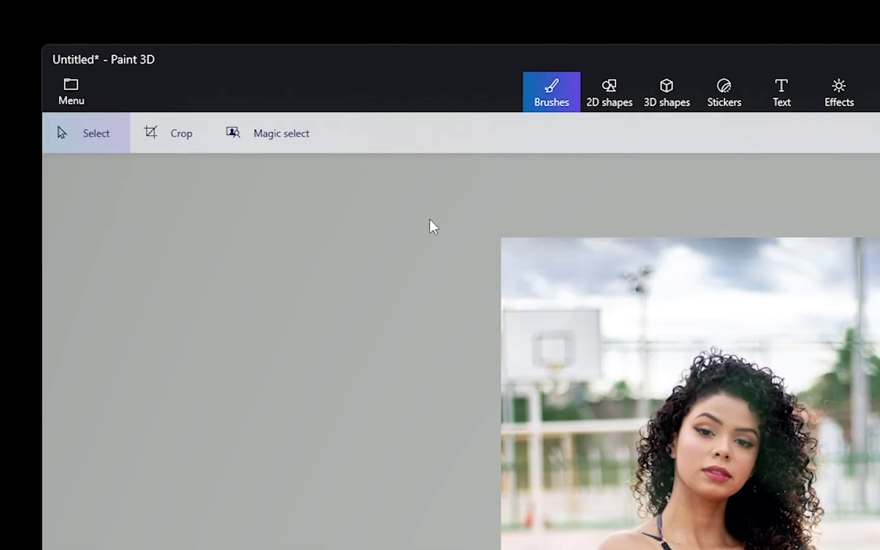
- Use Magic select and tighten its box around the woman from the top-left and right
left_click(298, 147)
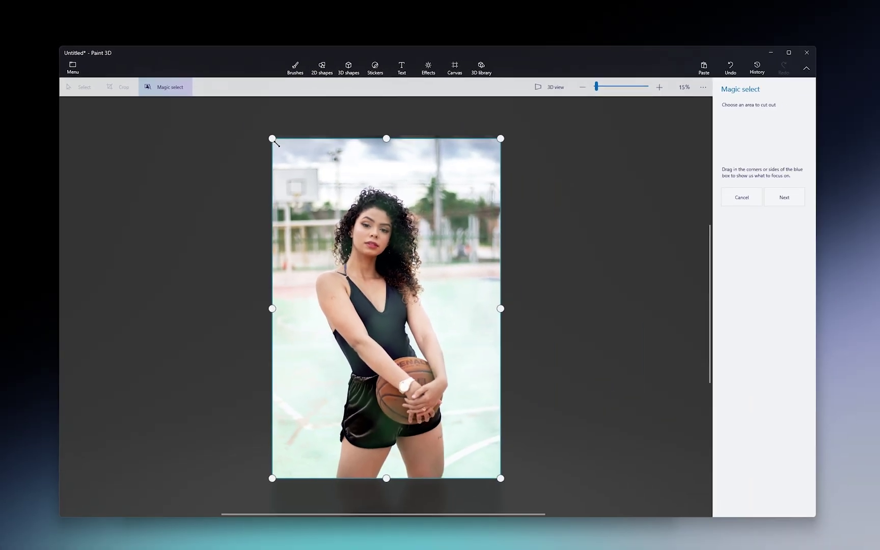
left_click_drag(273, 140, 305, 186)
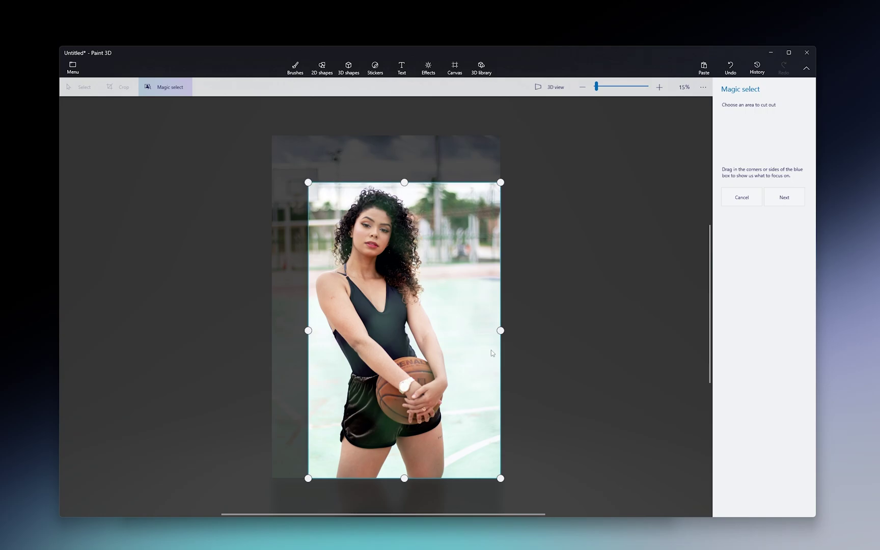
left_click_drag(495, 330, 449, 331)
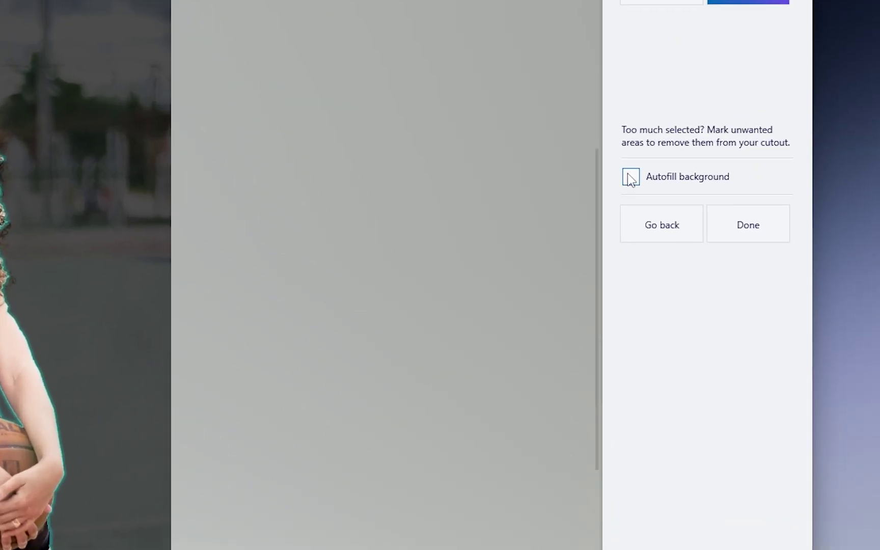
- Finish the cutout, delete the background photo, and trim the canvas around the woman
left_click(740, 234)
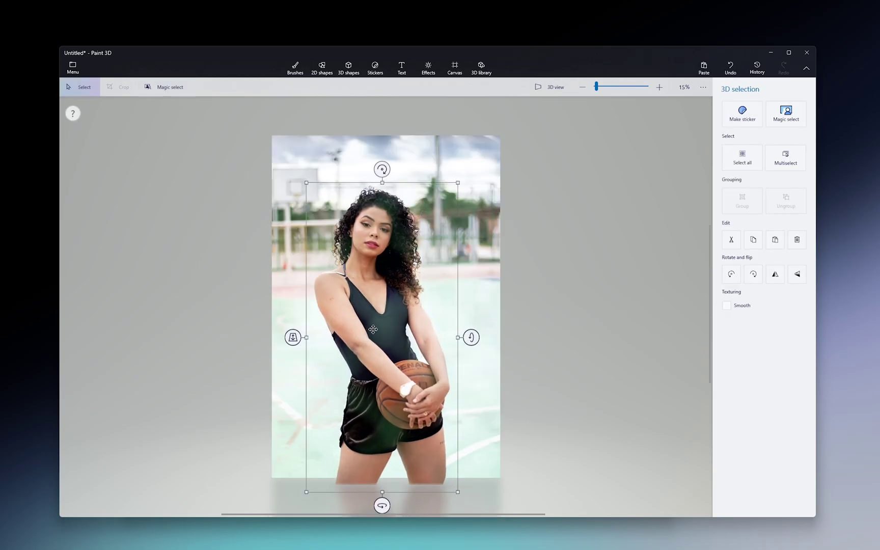
left_click_drag(374, 329, 570, 307)
left_click(295, 67)
left_click_drag(506, 491, 505, 490)
key("Delete")
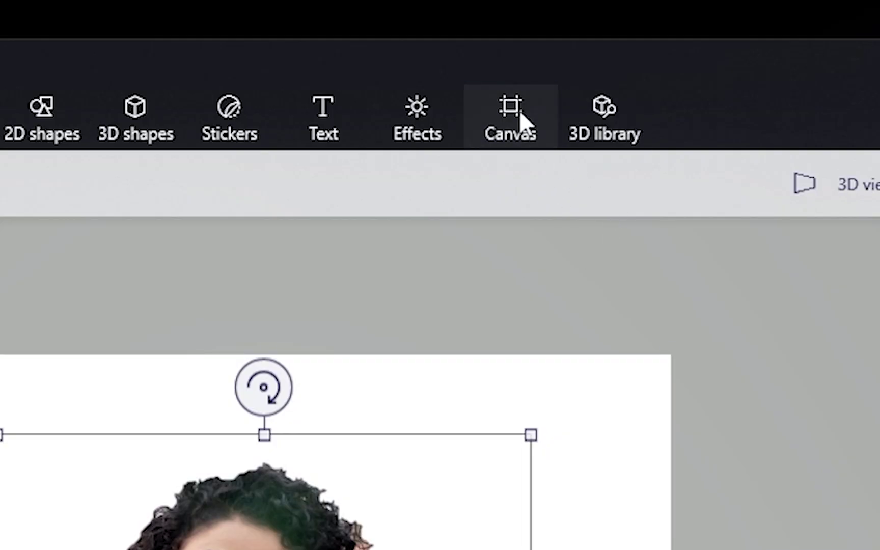
left_click(456, 70)
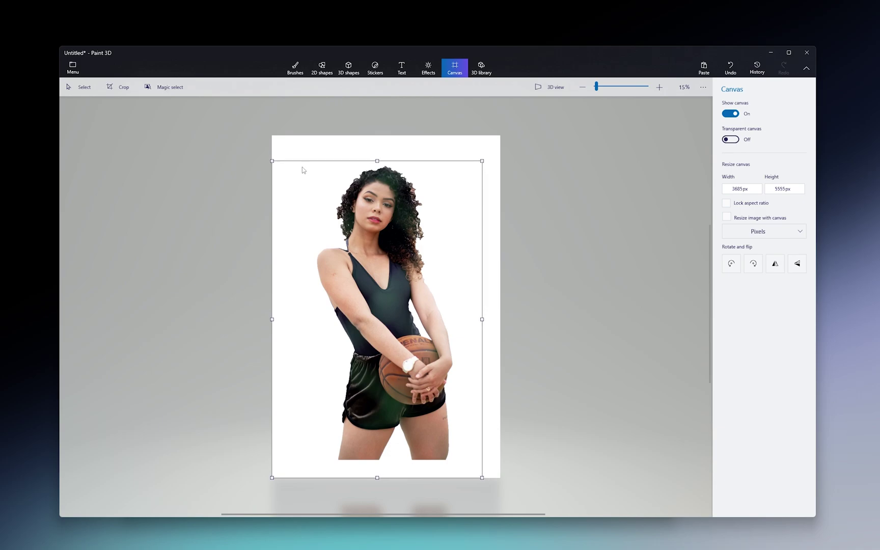
left_click_drag(290, 167, 308, 162)
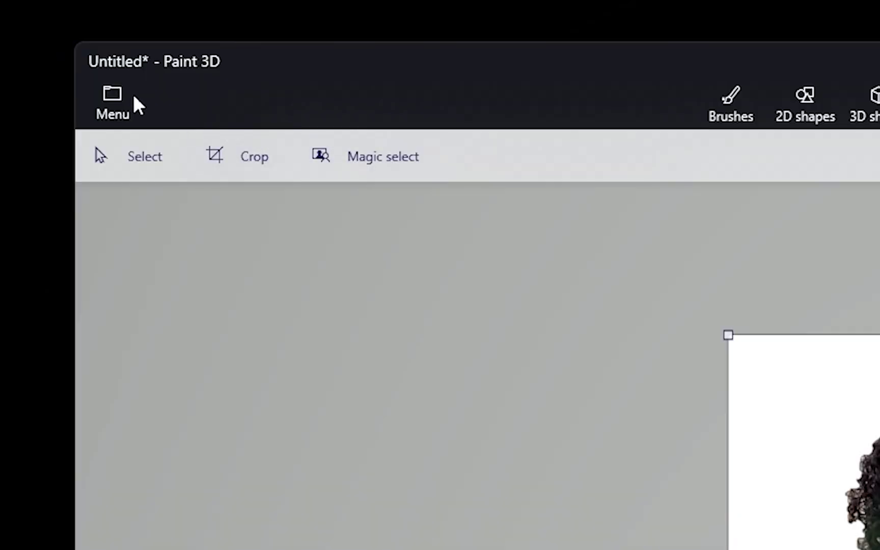
- Set up Save as Image with PNG (image) type and Transparency on, 3219 x 5446 px
left_click(80, 66)
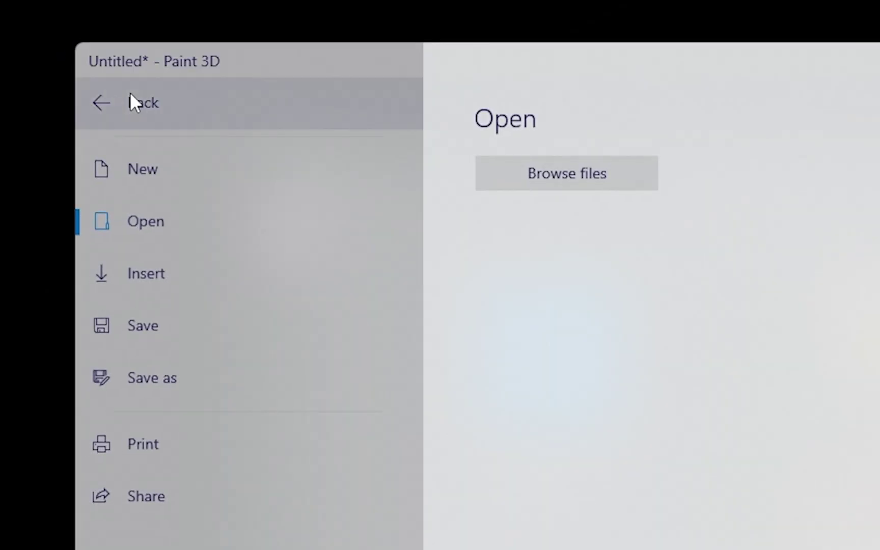
left_click(154, 381)
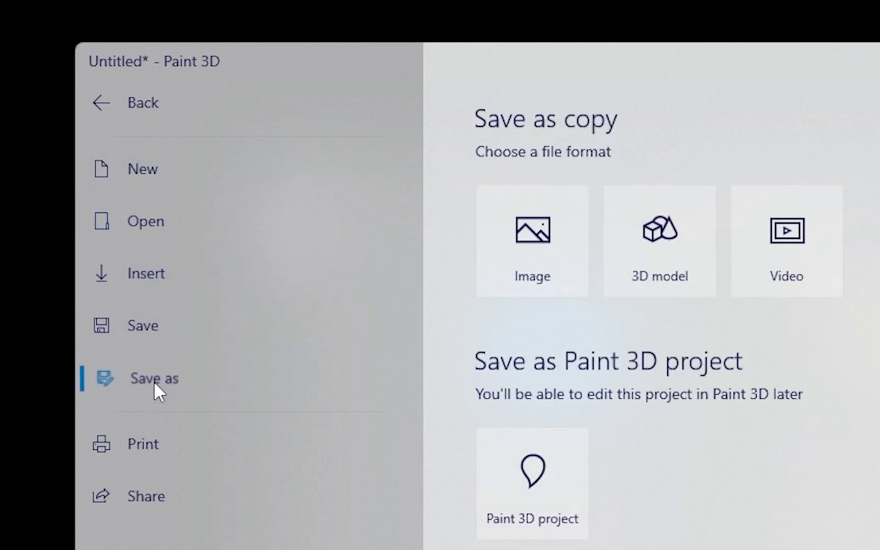
left_click(511, 267)
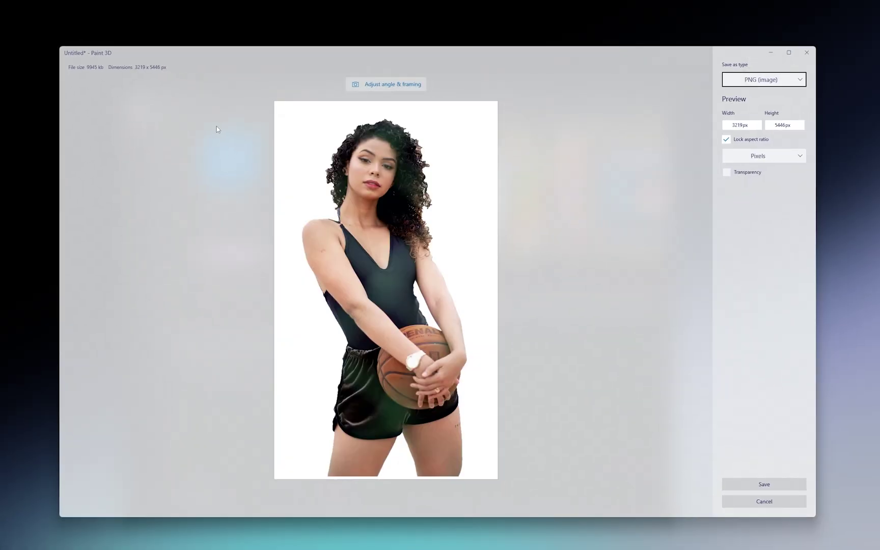
left_click(757, 80)
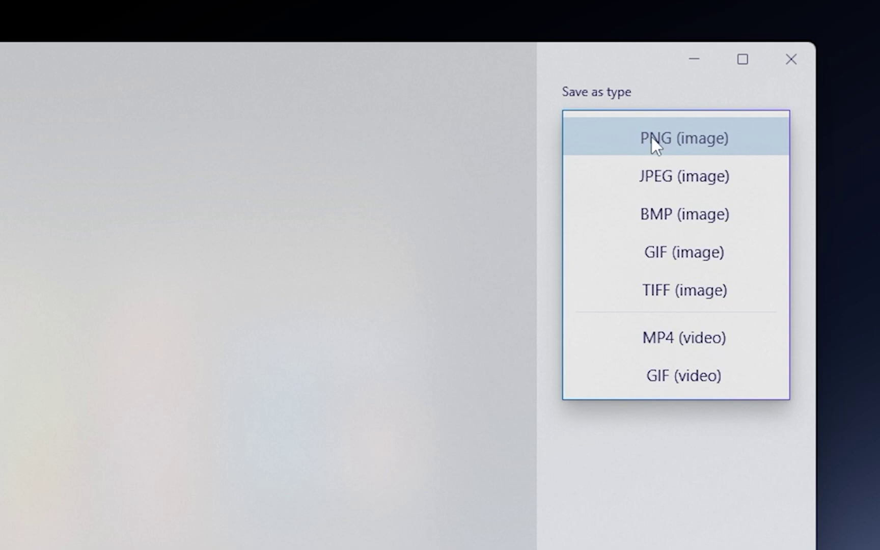
left_click(668, 139)
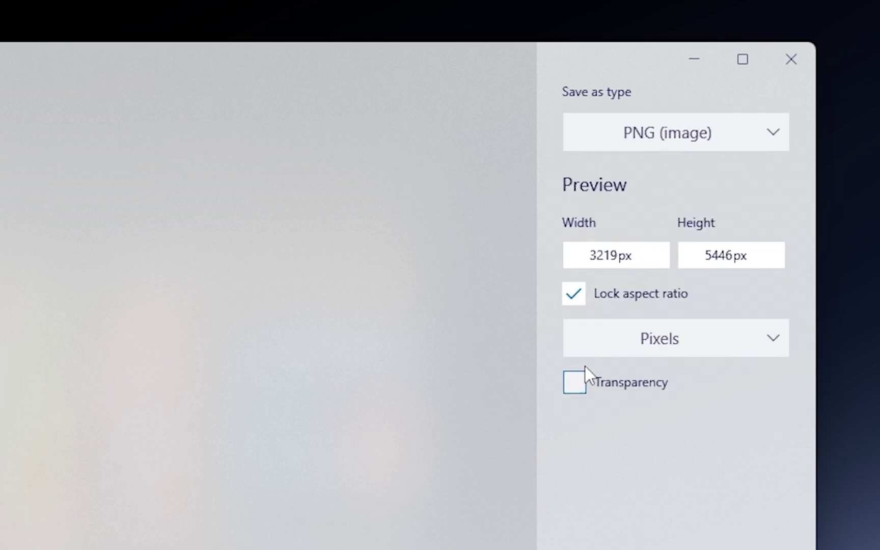
left_click(574, 385)
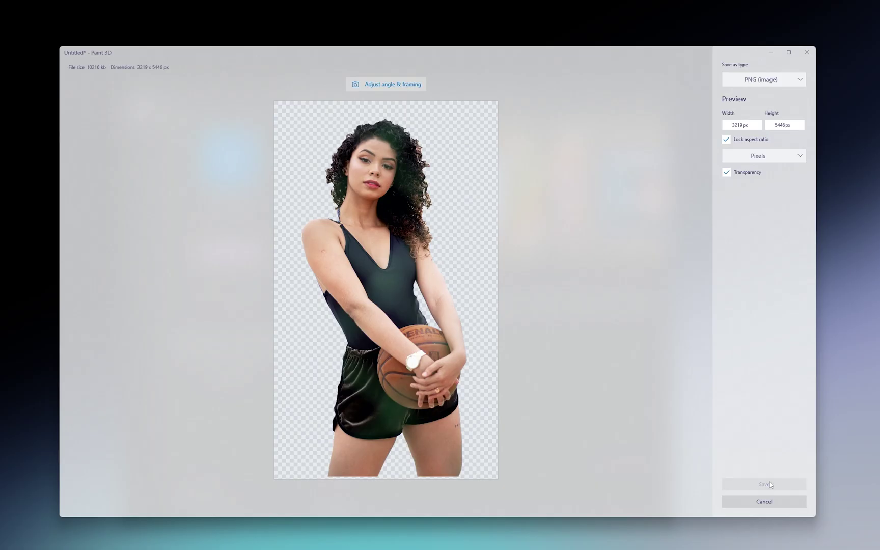